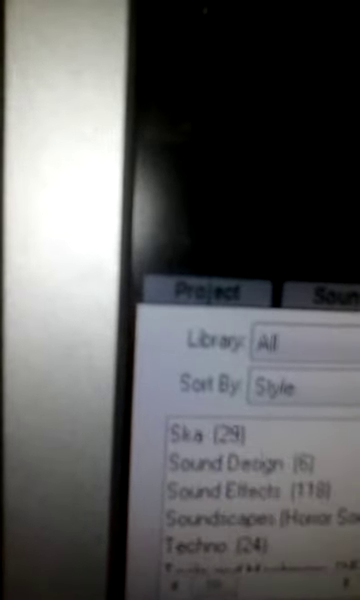
pyautogui.scroll(-1, 260, 530)
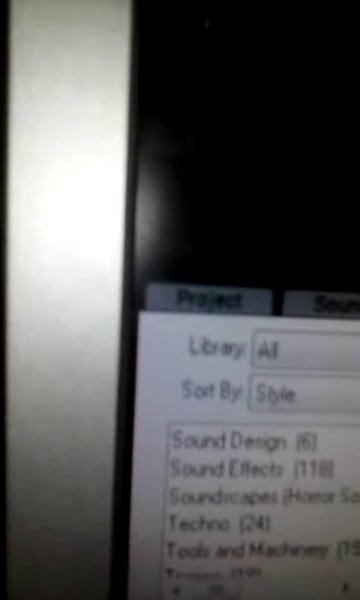